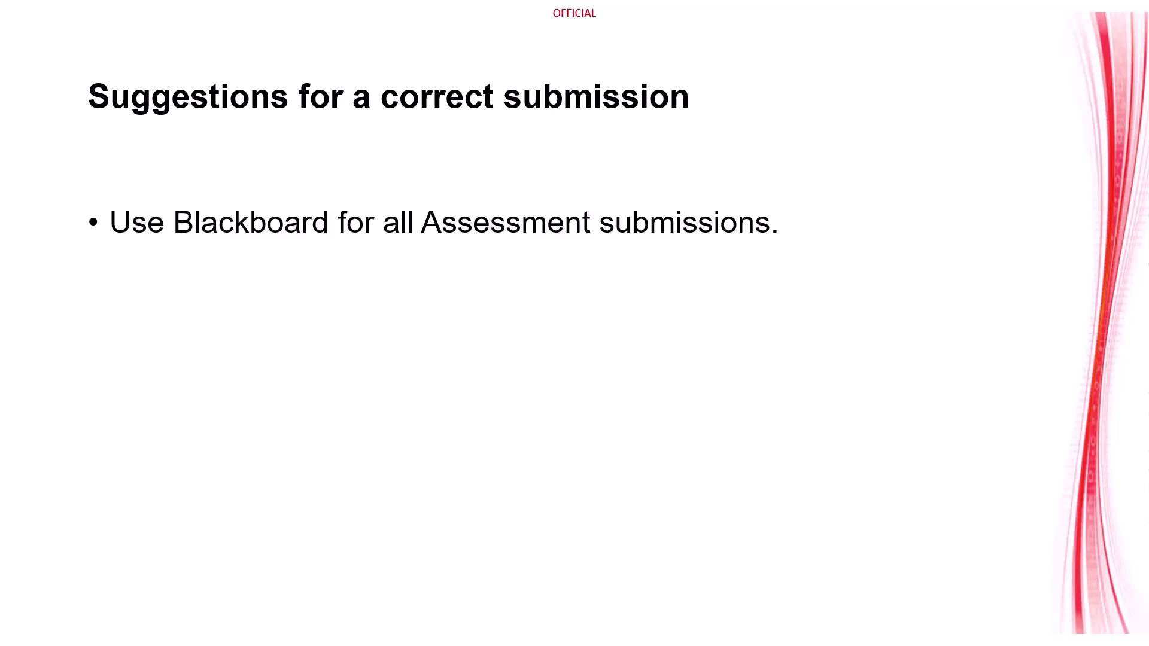
- Advance the slideshow through the file-naming tip, red-framed example name, and check-with-lecturer tip
{"action": "key", "text": "Right"}
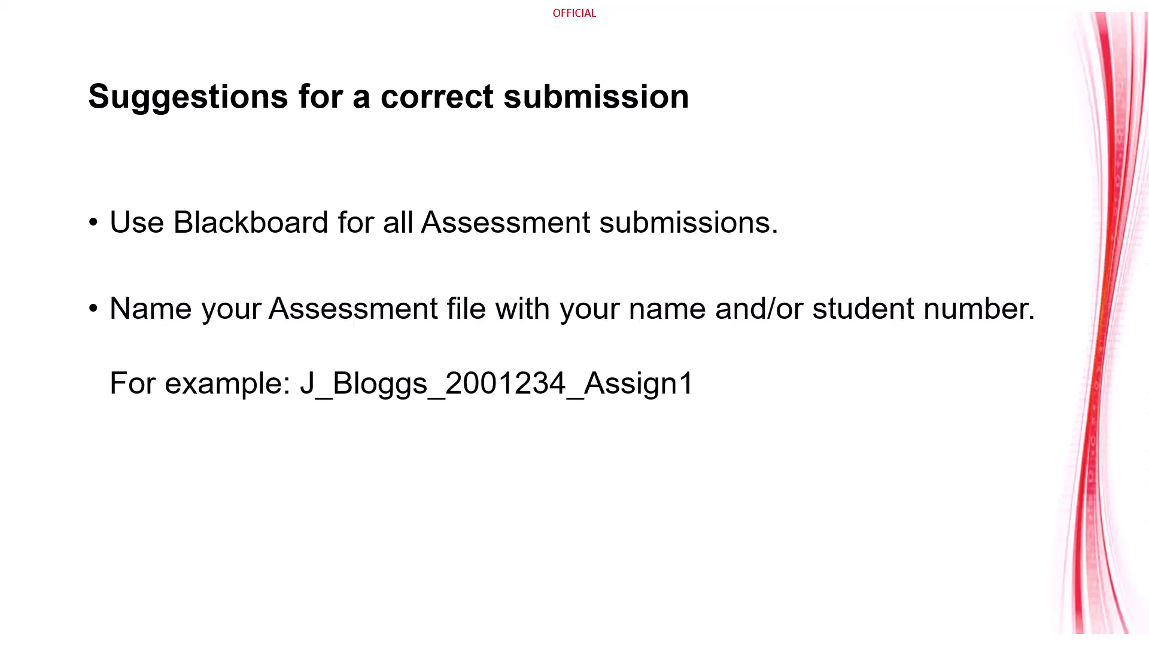
{"action": "key", "text": "Right"}
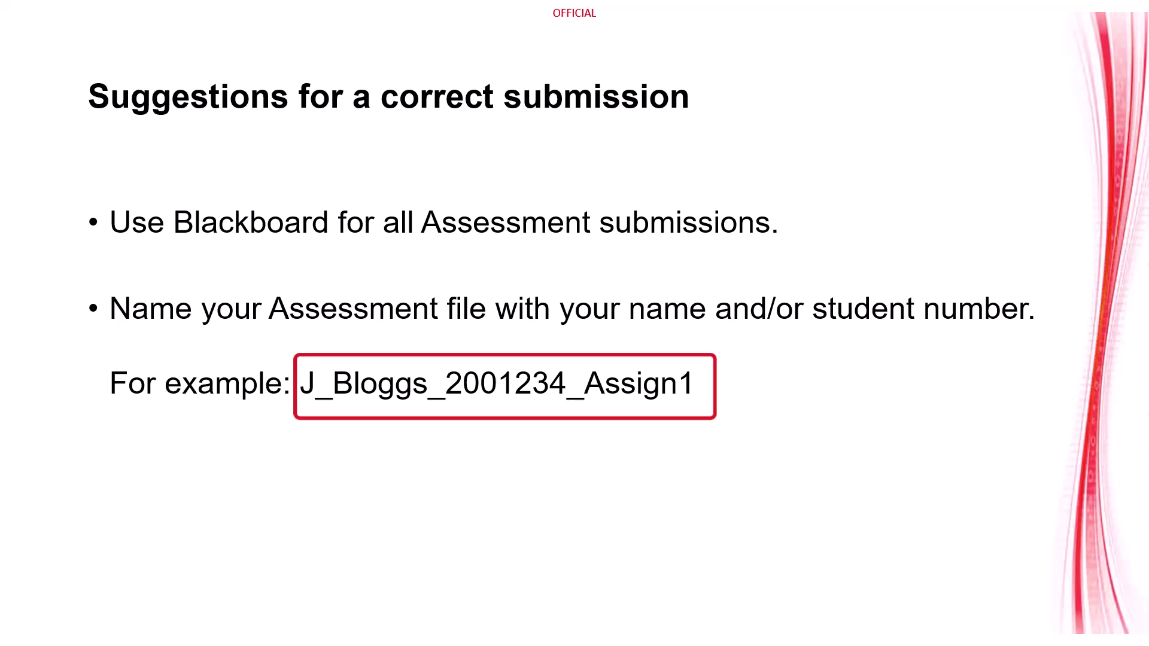
{"action": "key", "text": "Right"}
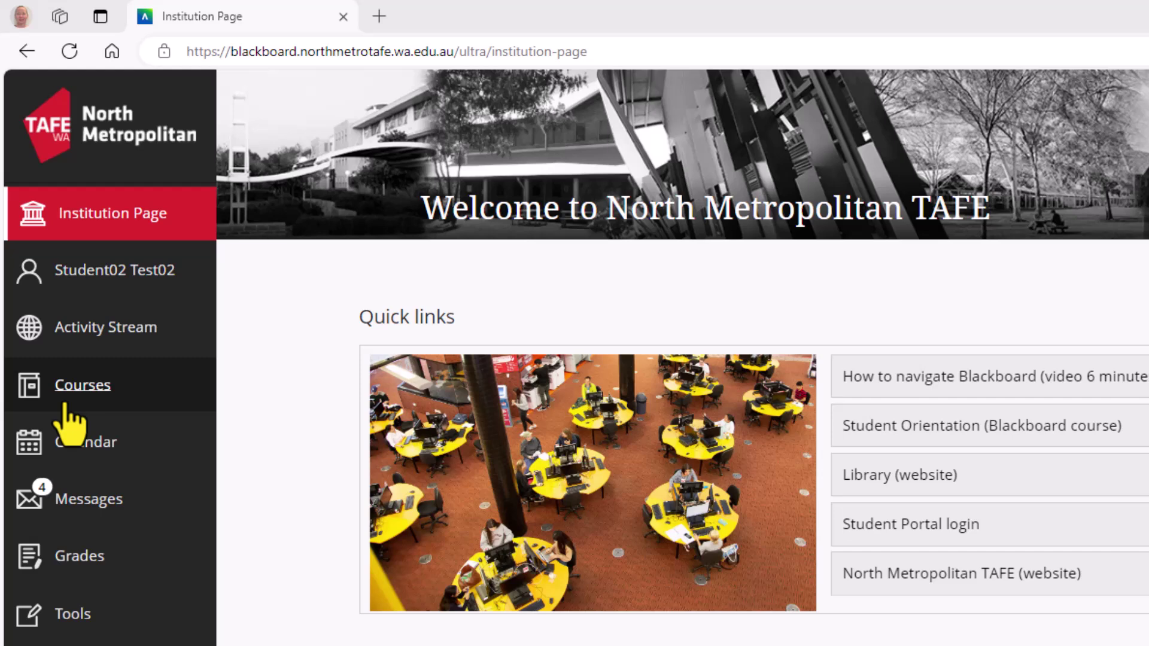
- Go to Courses and open SANDBX011 - Design and produce documents
{"action": "left_click", "coordinate": [64, 406]}
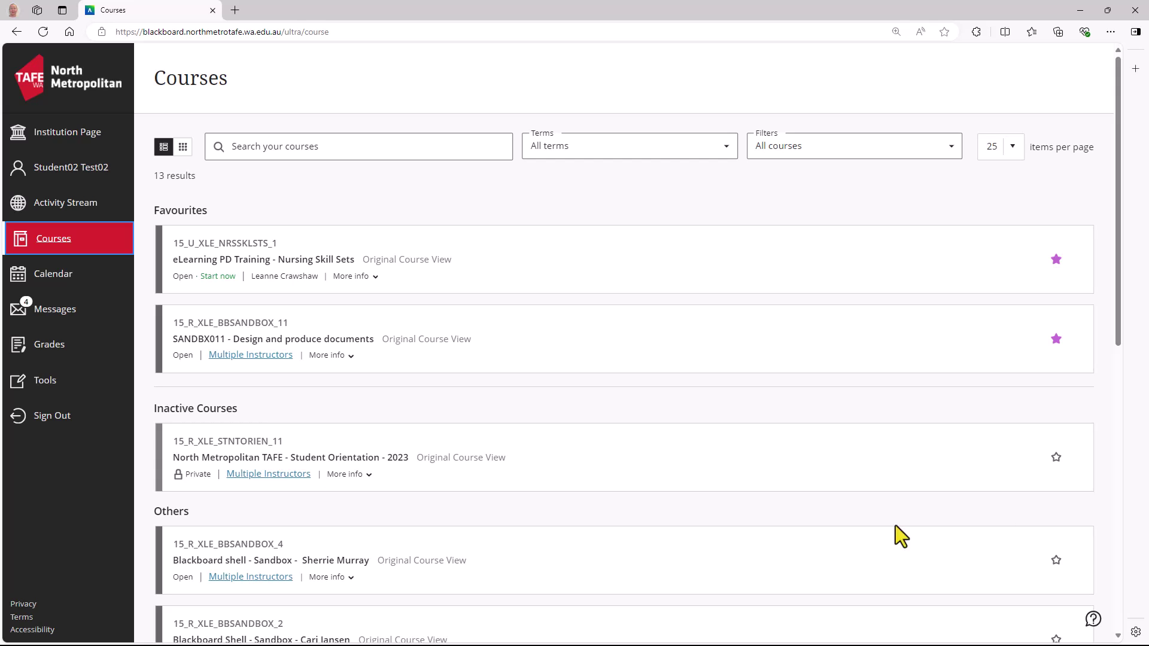
{"action": "left_click", "coordinate": [296, 339]}
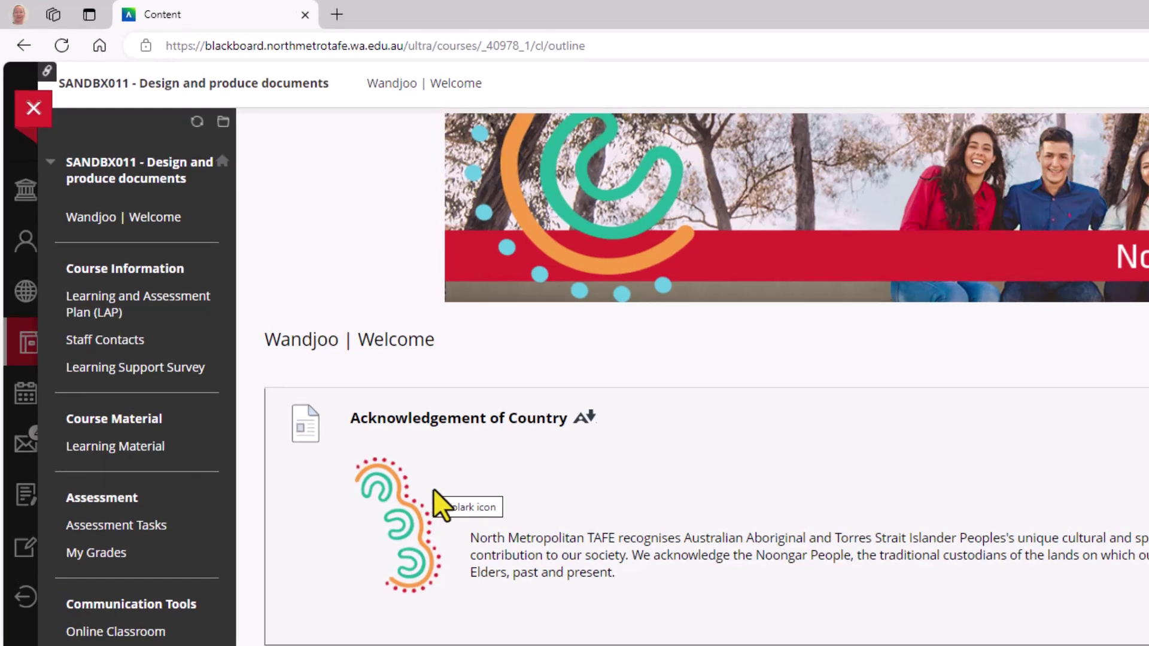
- Open Assessment Tasks and scroll down to the Assignment 2 - Case Study details
{"action": "left_click", "coordinate": [111, 526]}
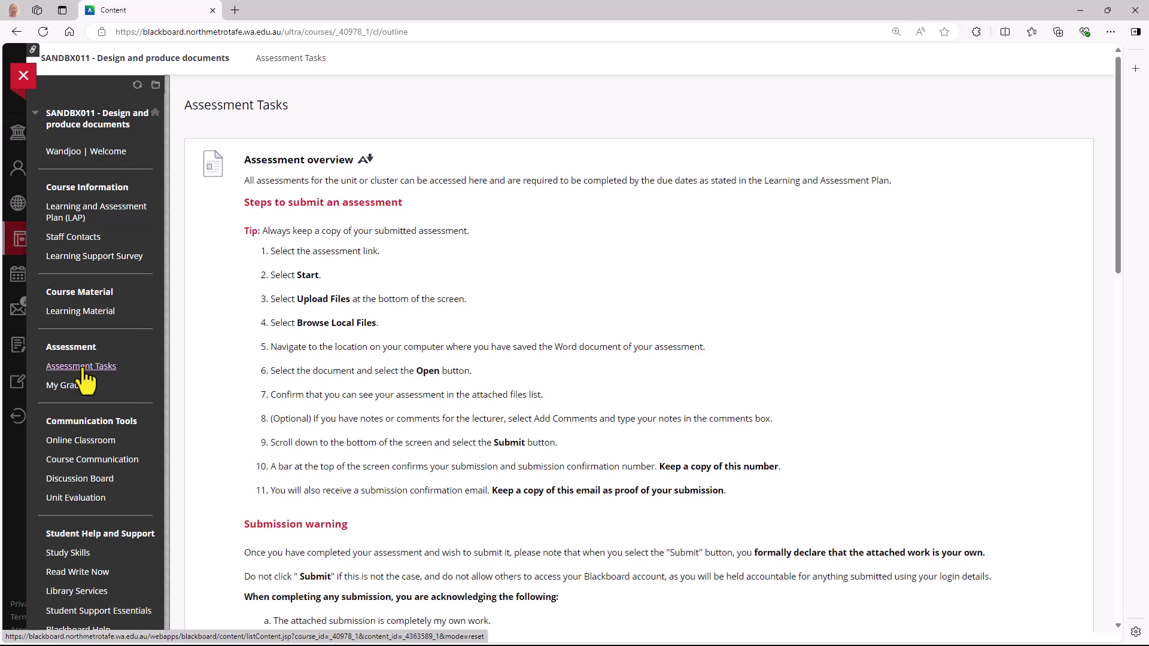
{"action": "scroll", "coordinate": [195, 413], "scroll_direction": "down", "scroll_amount": 3}
{"action": "scroll", "coordinate": [196, 412], "scroll_direction": "down", "scroll_amount": 4}
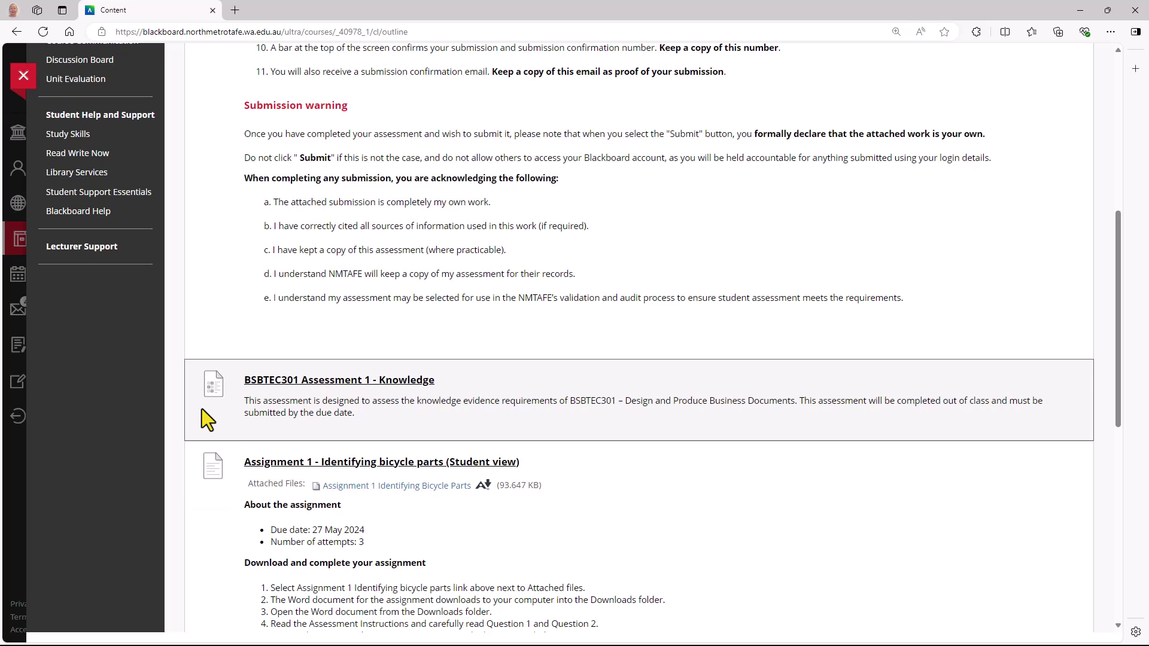
{"action": "scroll", "coordinate": [219, 410], "scroll_direction": "down", "scroll_amount": 2}
{"action": "scroll", "coordinate": [219, 411], "scroll_direction": "down", "scroll_amount": 3}
{"action": "scroll", "coordinate": [219, 410], "scroll_direction": "down", "scroll_amount": 1}
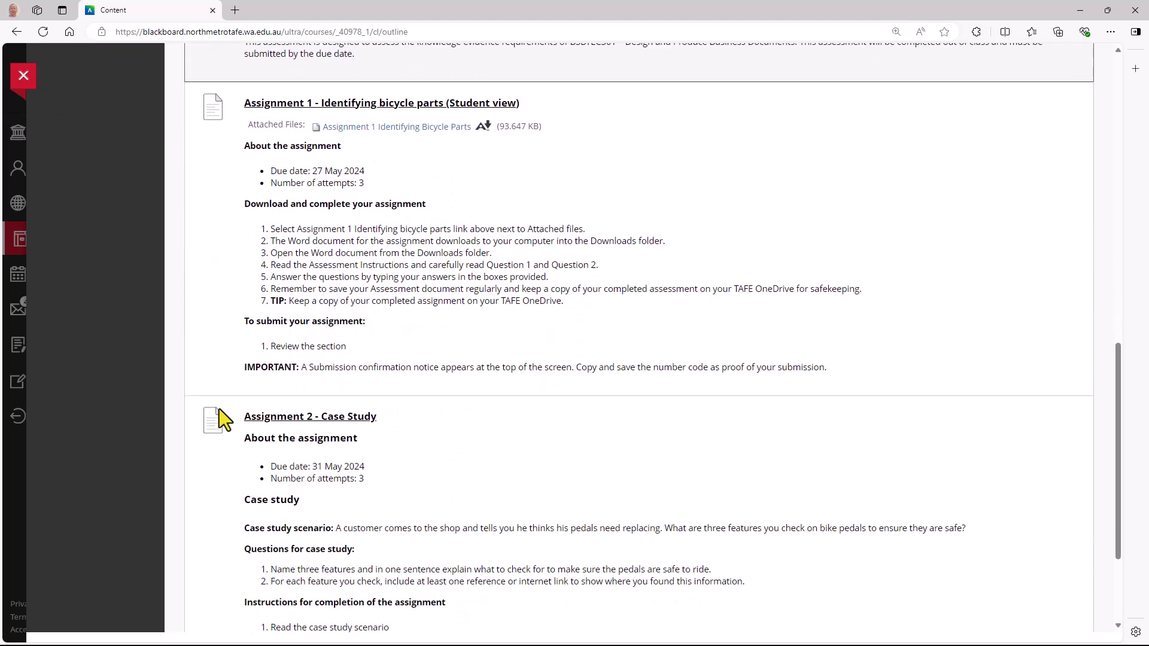
{"action": "scroll", "coordinate": [219, 410], "scroll_direction": "down", "scroll_amount": 1}
{"action": "scroll", "coordinate": [217, 408], "scroll_direction": "down", "scroll_amount": 1}
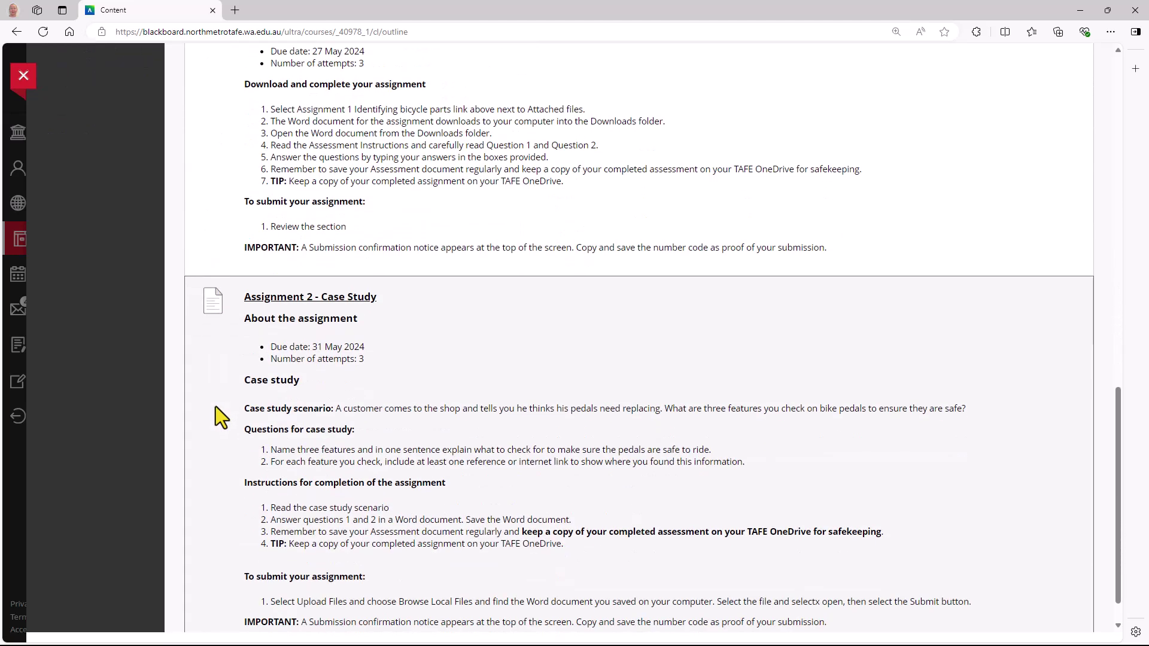
- Open the Assignment 2 - Case Study submission page and expand Upload Files
{"action": "left_click", "coordinate": [312, 297]}
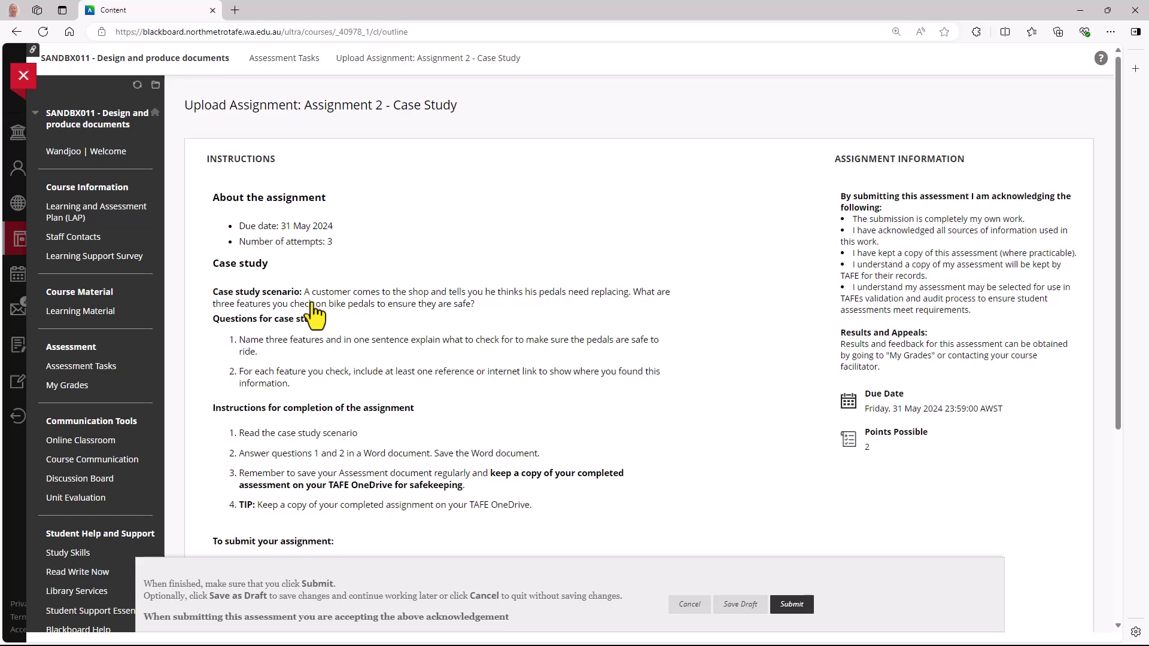
{"action": "scroll", "coordinate": [311, 314], "scroll_direction": "down", "scroll_amount": 1}
{"action": "scroll", "coordinate": [312, 306], "scroll_direction": "down", "scroll_amount": 4}
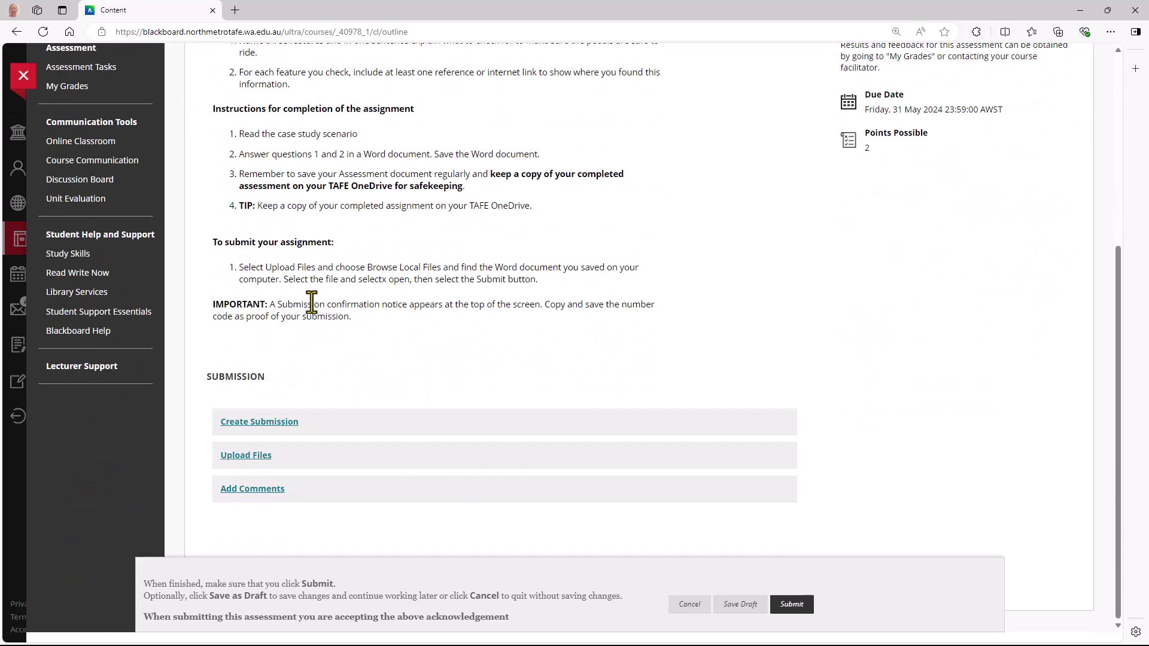
{"action": "left_click", "coordinate": [247, 462]}
{"action": "scroll", "coordinate": [418, 371], "scroll_direction": "down", "scroll_amount": 2}
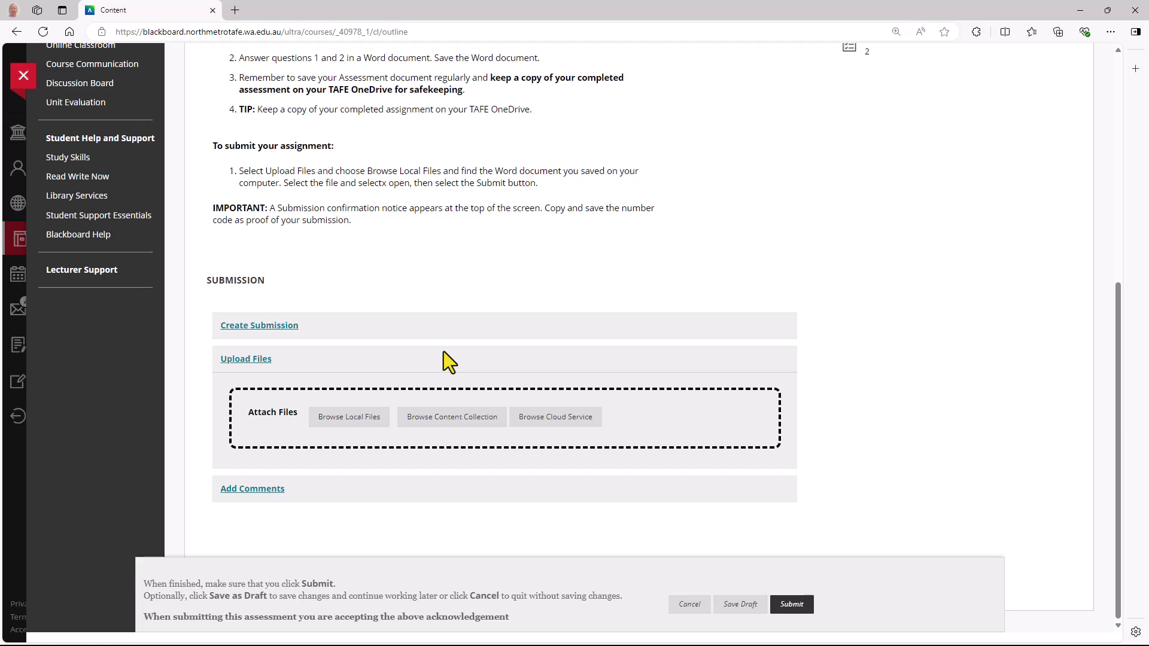
- Attach J Bloggs 2001234 Assign 1.docx from the Documents folder via Browse Local Files
{"action": "left_click", "coordinate": [350, 419]}
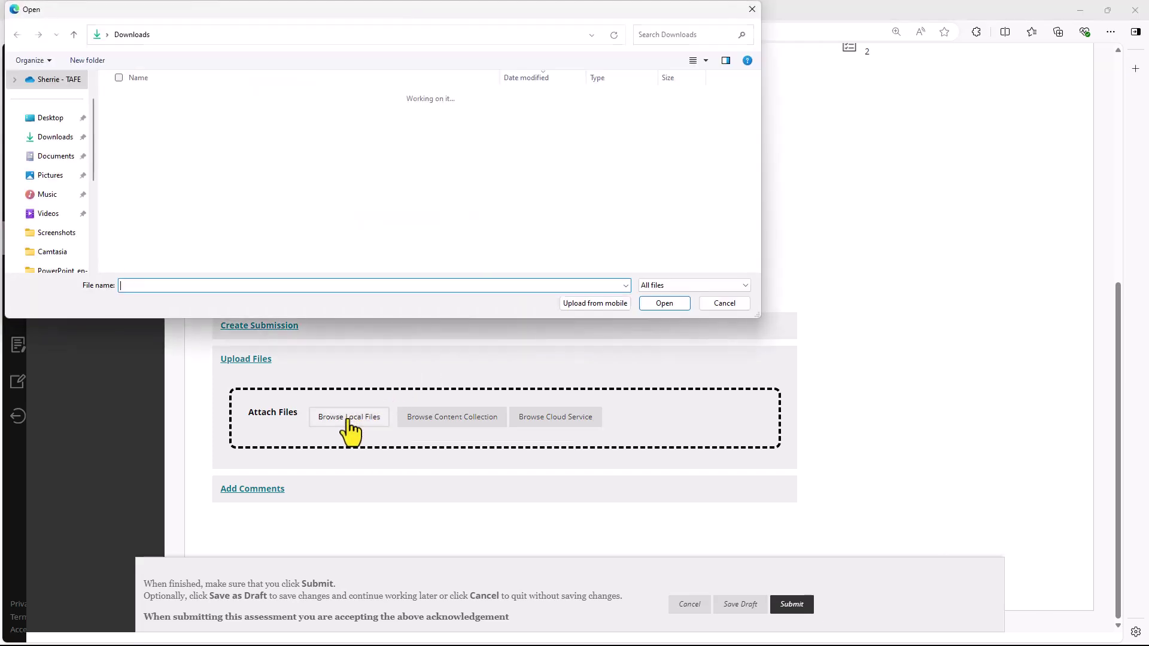
{"action": "left_click", "coordinate": [51, 157]}
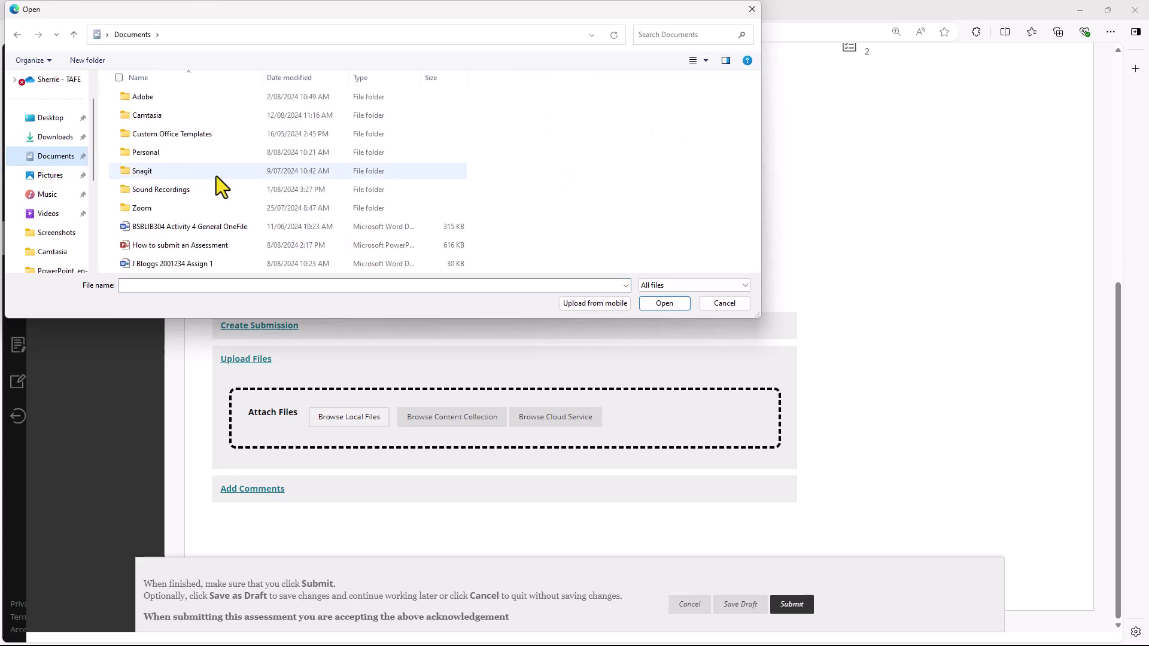
{"action": "left_click", "coordinate": [194, 267]}
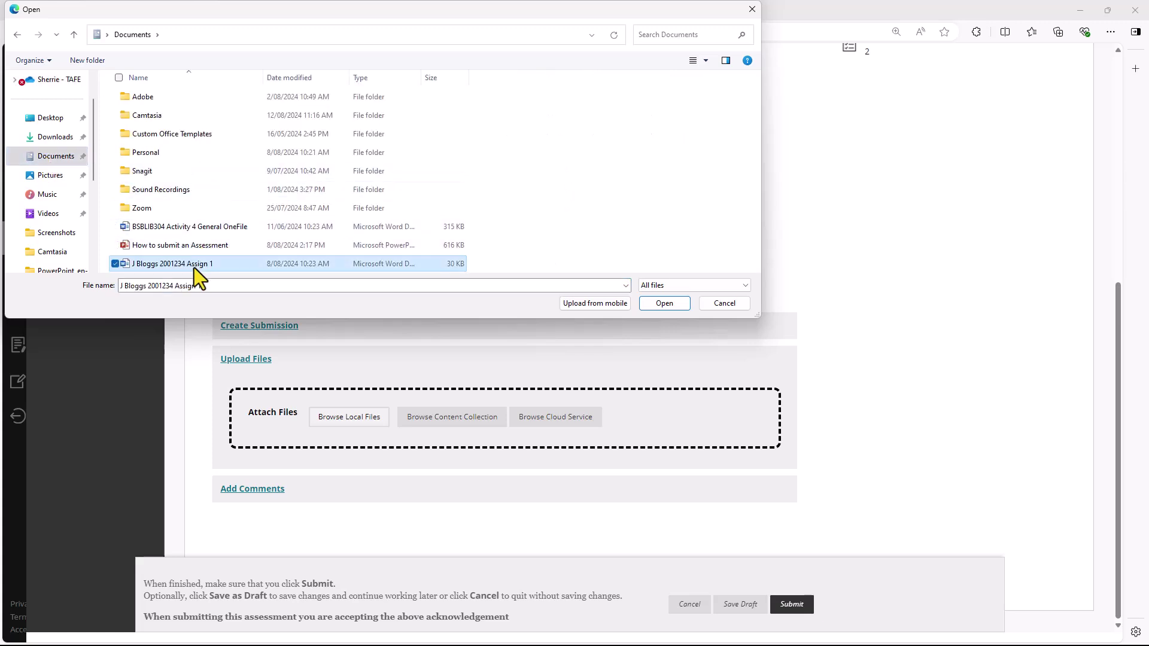
{"action": "left_click", "coordinate": [662, 303]}
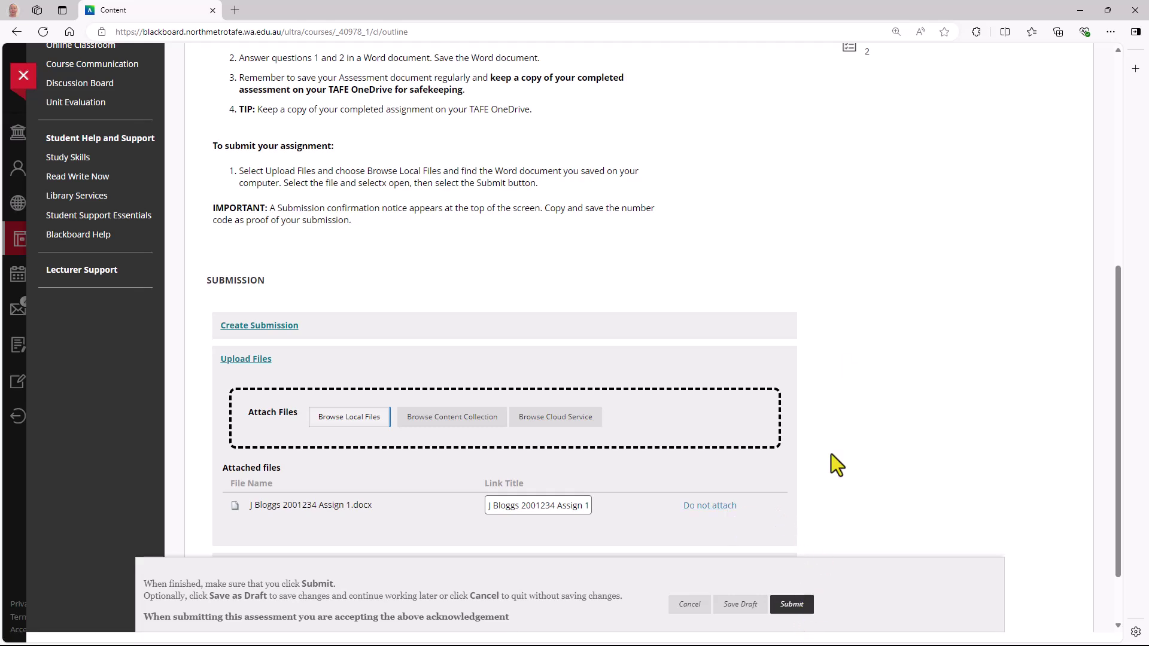
- Drag J Bloggs 2001234 Assign 1.docx from File Explorer onto the Attach Files drop zone
{"action": "key", "text": "super+e"}
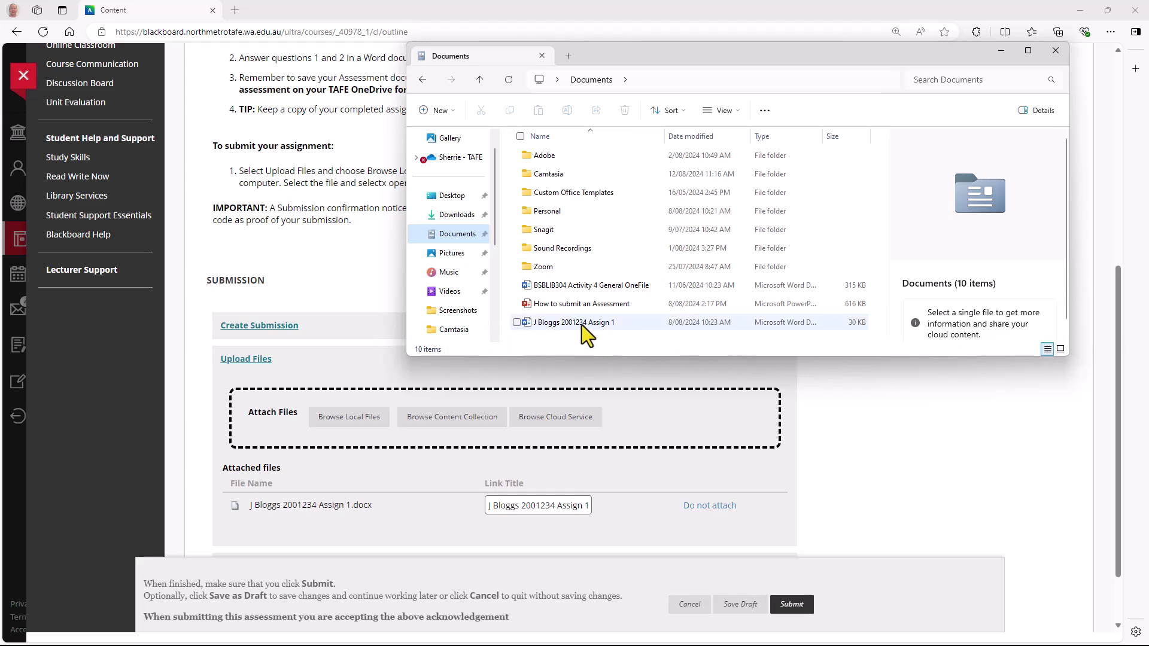
{"action": "mouse_move", "coordinate": [574, 322]}
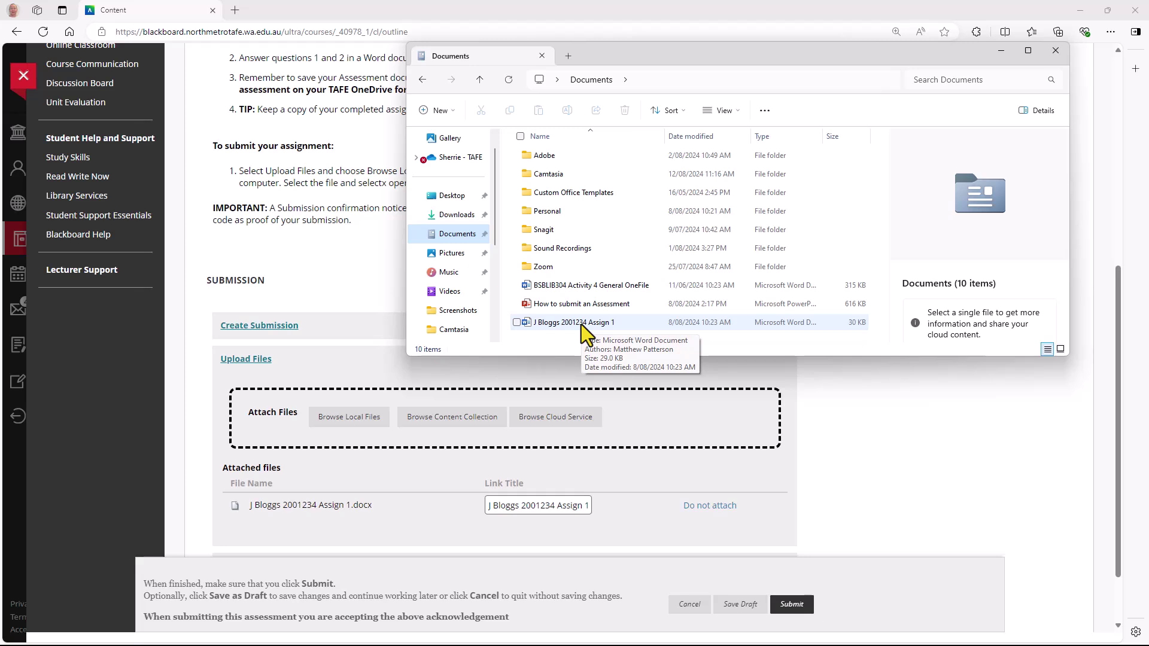
{"action": "left_click", "coordinate": [580, 325]}
{"action": "left_click_drag", "start_coordinate": [581, 325], "coordinate": [383, 440]}
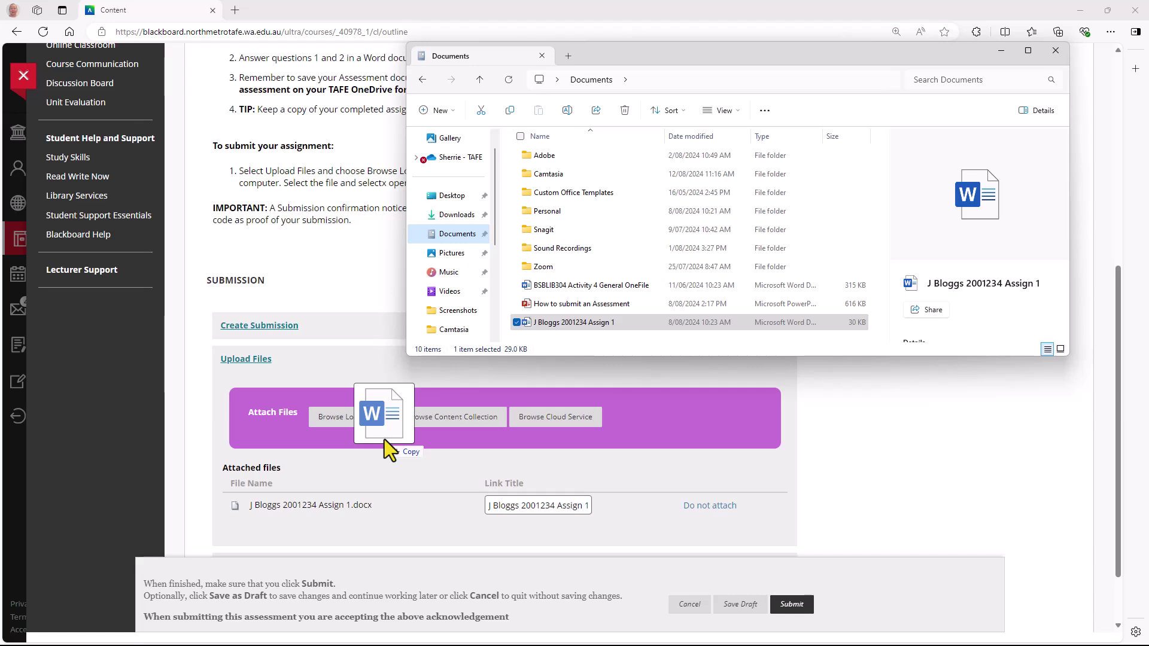
{"action": "left_click_drag", "start_coordinate": [384, 440], "coordinate": [409, 442]}
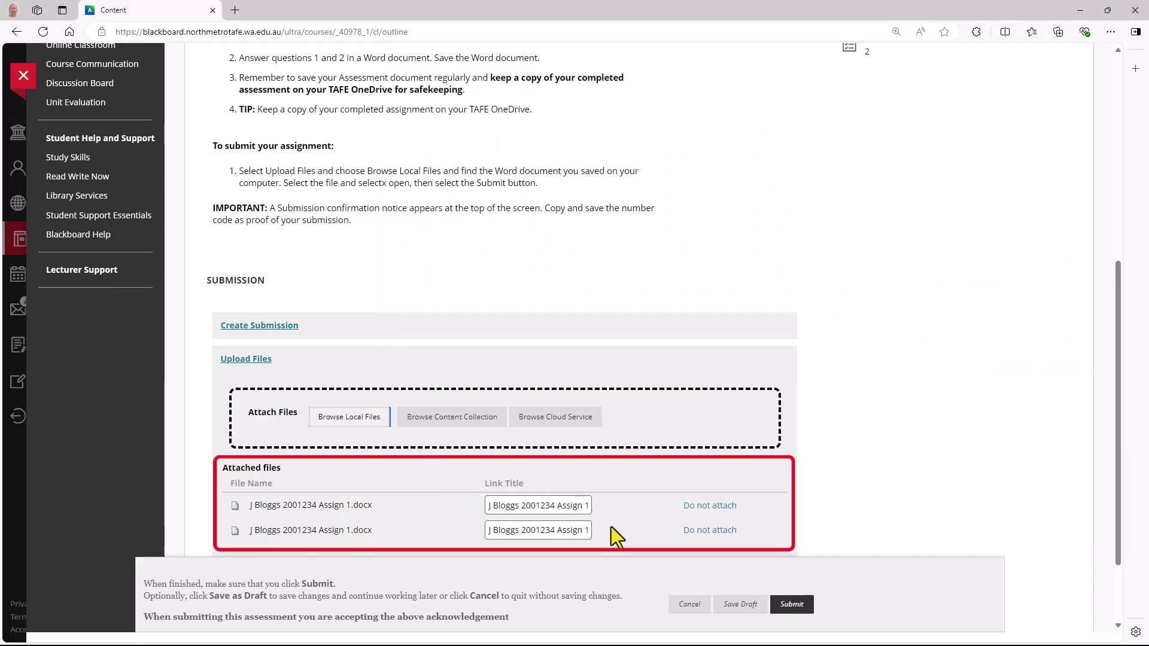
- Mark the second J Bloggs 2001234 Assign 1.docx row as Do not attach and confirm
{"action": "scroll", "coordinate": [935, 513], "scroll_direction": "down", "scroll_amount": 2}
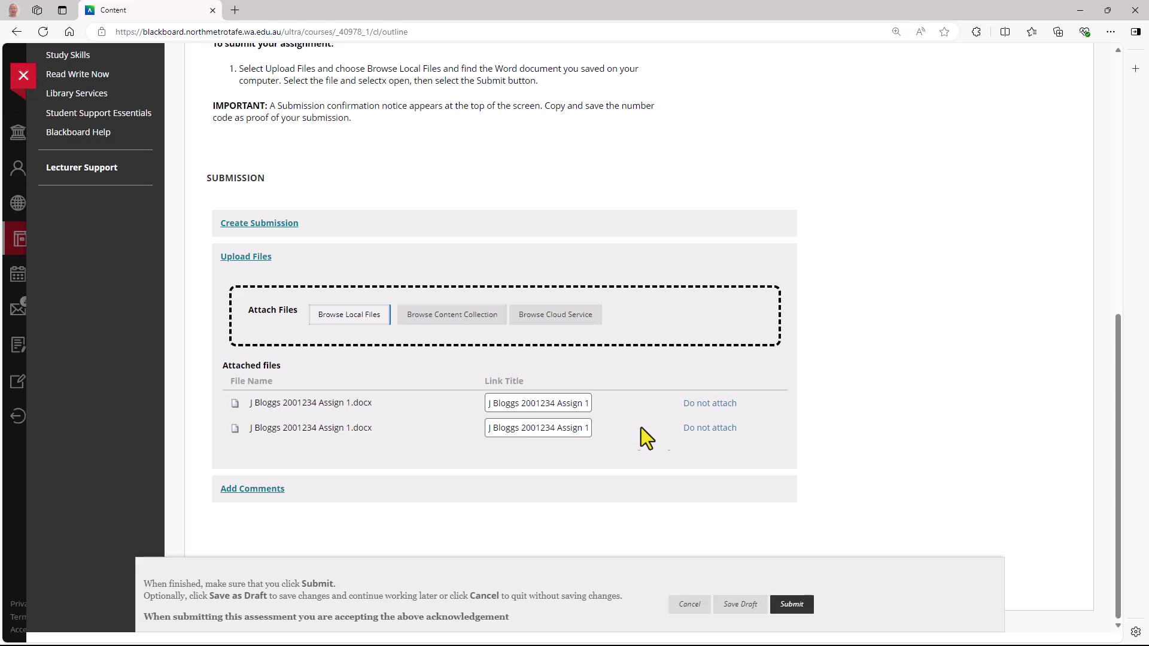
{"action": "left_click", "coordinate": [711, 413]}
{"action": "left_click", "coordinate": [618, 95]}
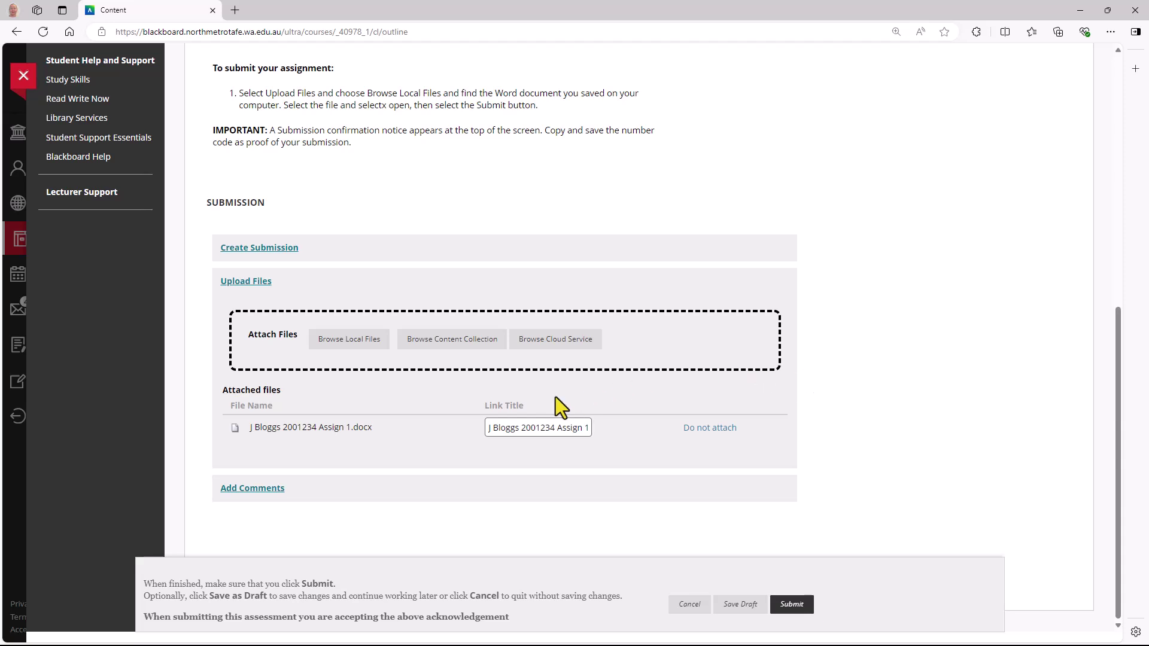
- Add a comment about the extra detail in question 3, then submit the assignment
{"action": "left_click", "coordinate": [253, 492]}
{"action": "scroll", "coordinate": [321, 492], "scroll_direction": "down", "scroll_amount": 4}
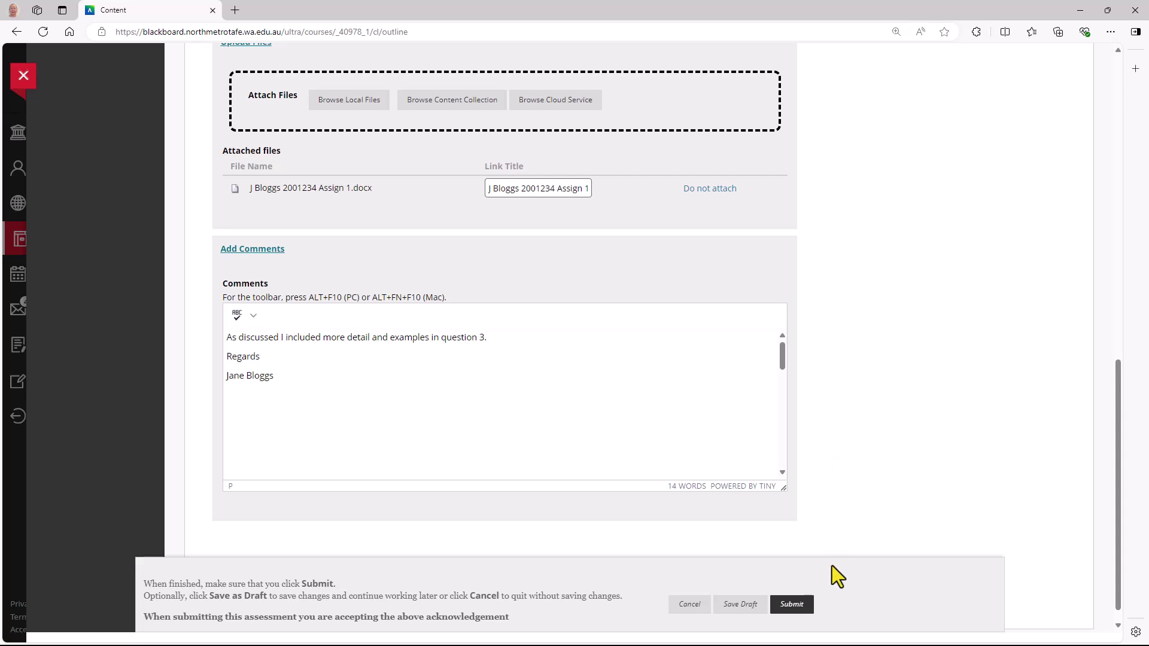
{"action": "left_click", "coordinate": [791, 606]}
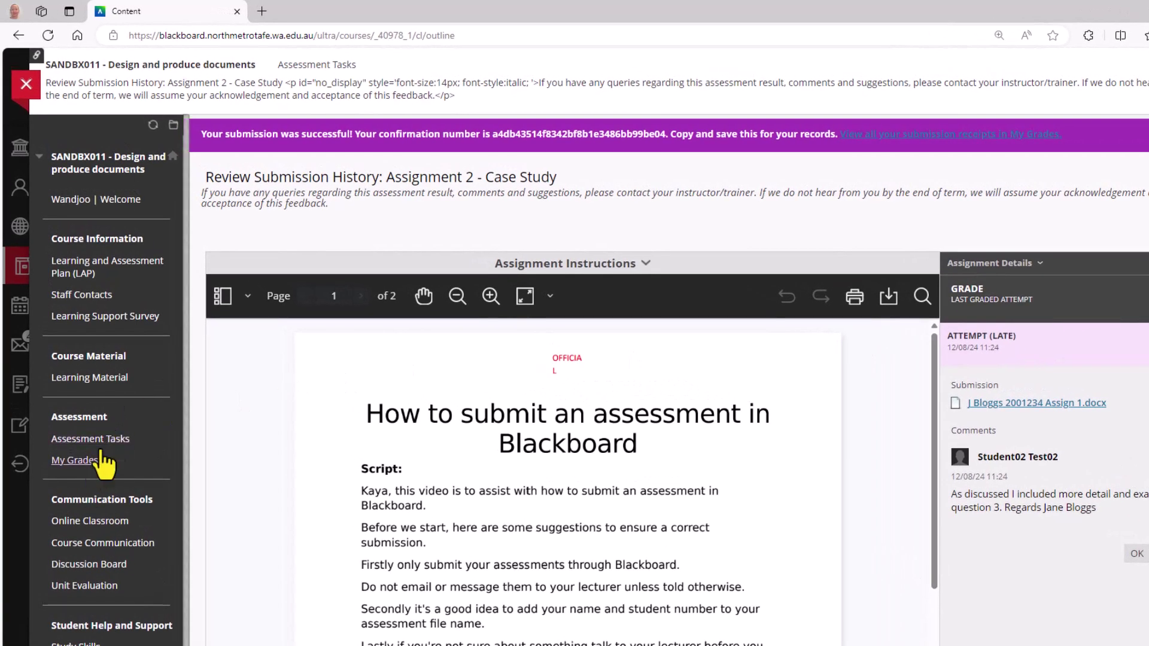
- On My Grades, read and close Assignment 1's feedback, 'Great detailed responses with excellent examples.'
{"action": "left_click", "coordinate": [95, 459]}
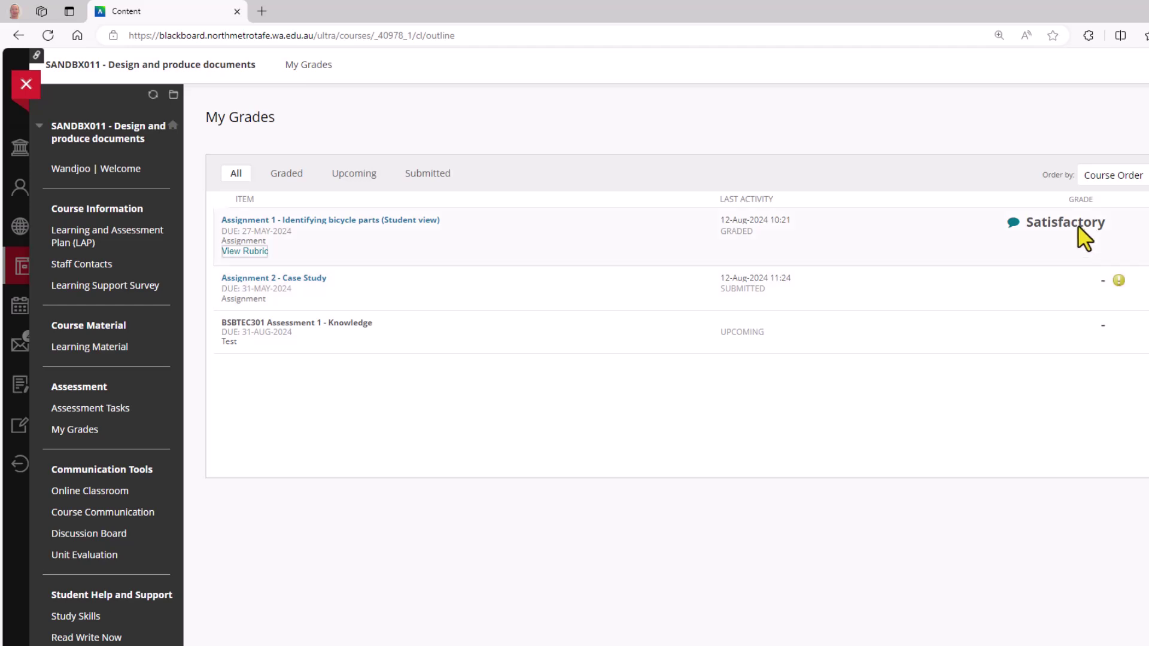
{"action": "left_click", "coordinate": [1013, 224]}
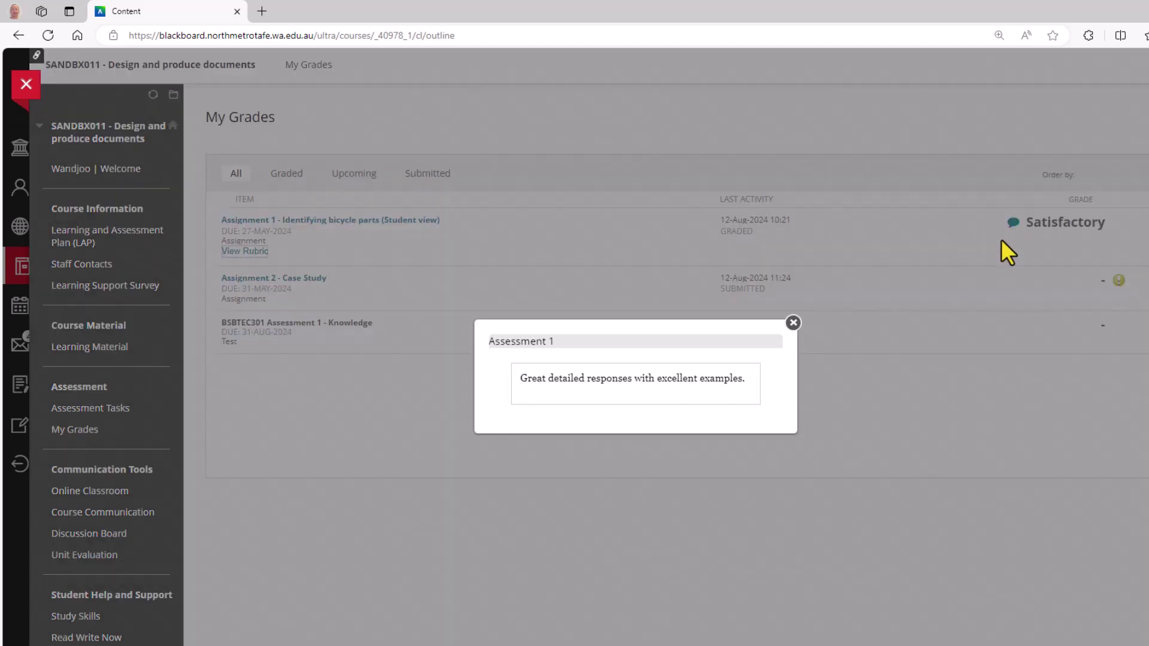
{"action": "left_click", "coordinate": [793, 323]}
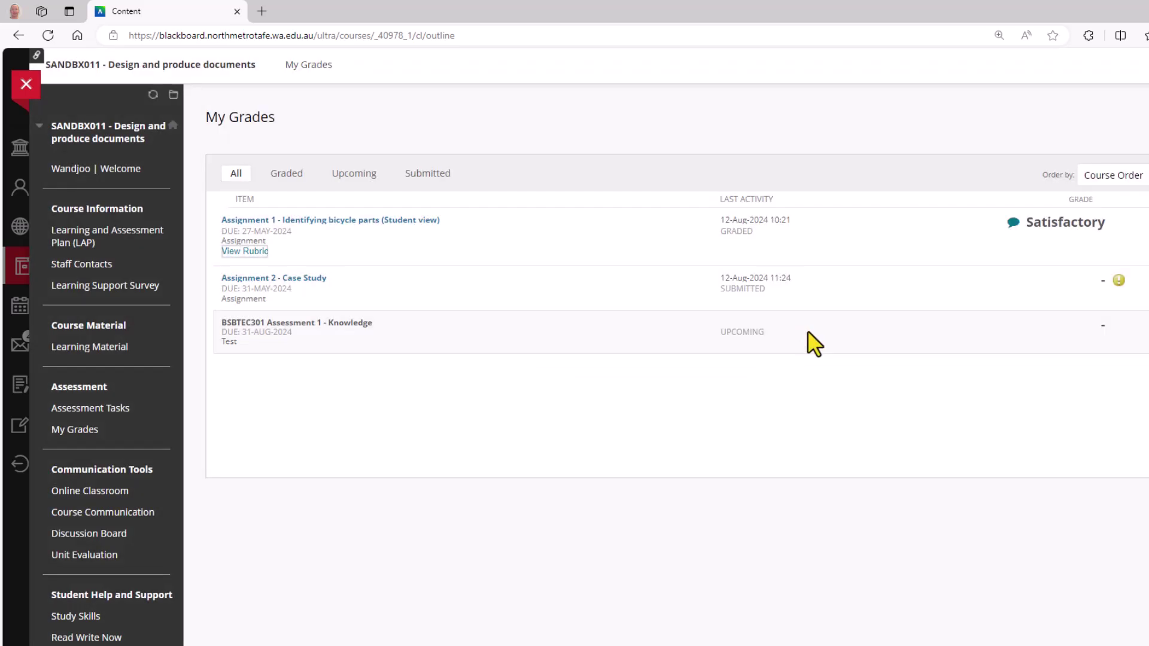